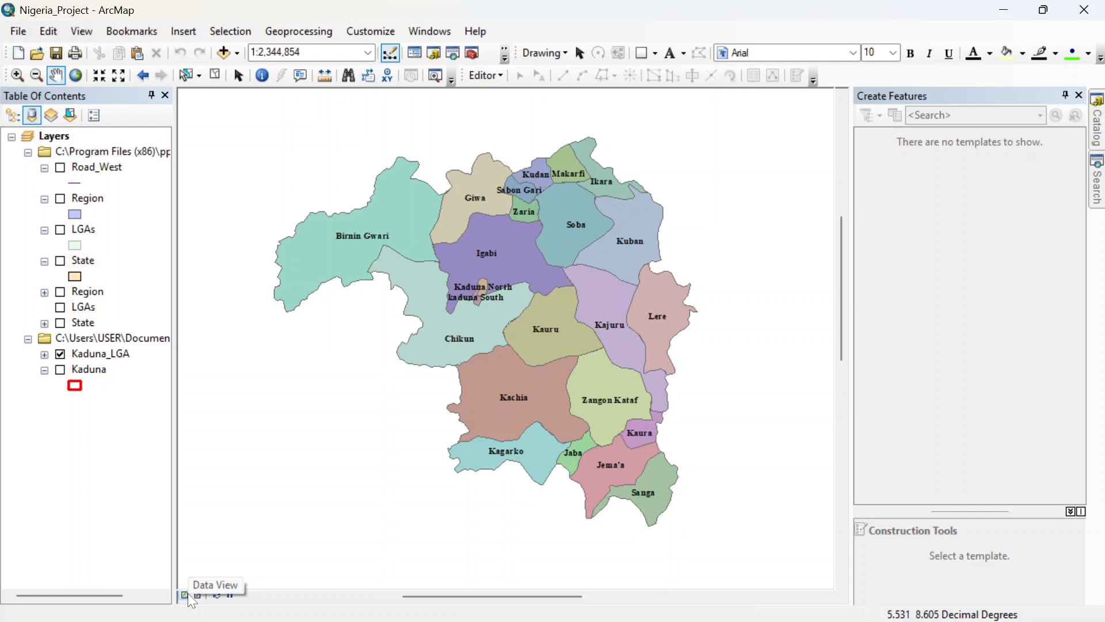
mouse_move(93, 620)
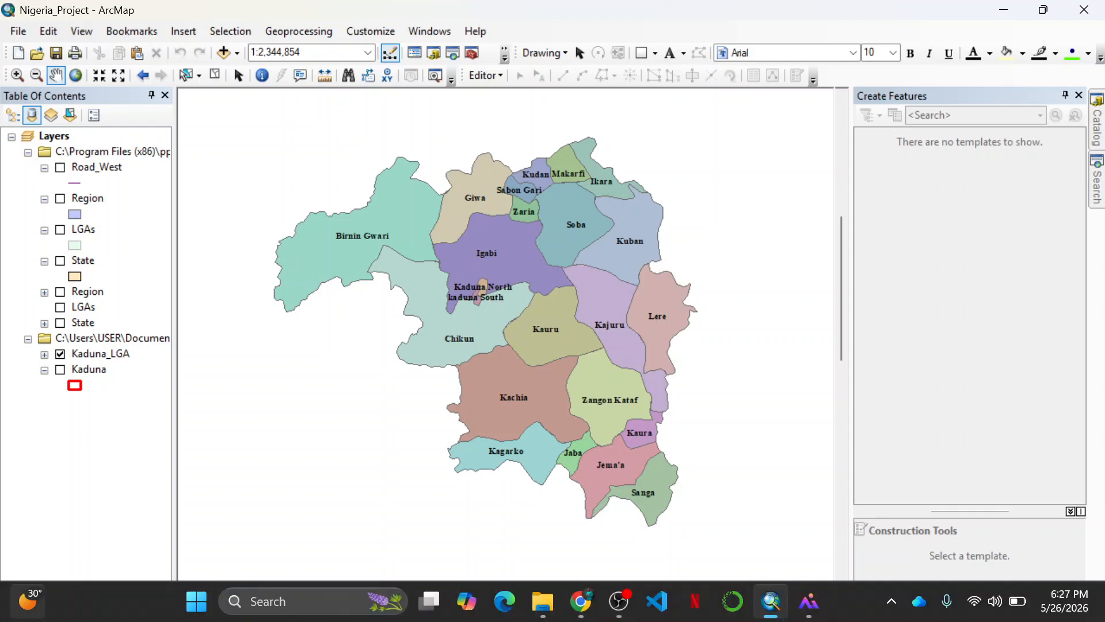
mouse_move(28, 601)
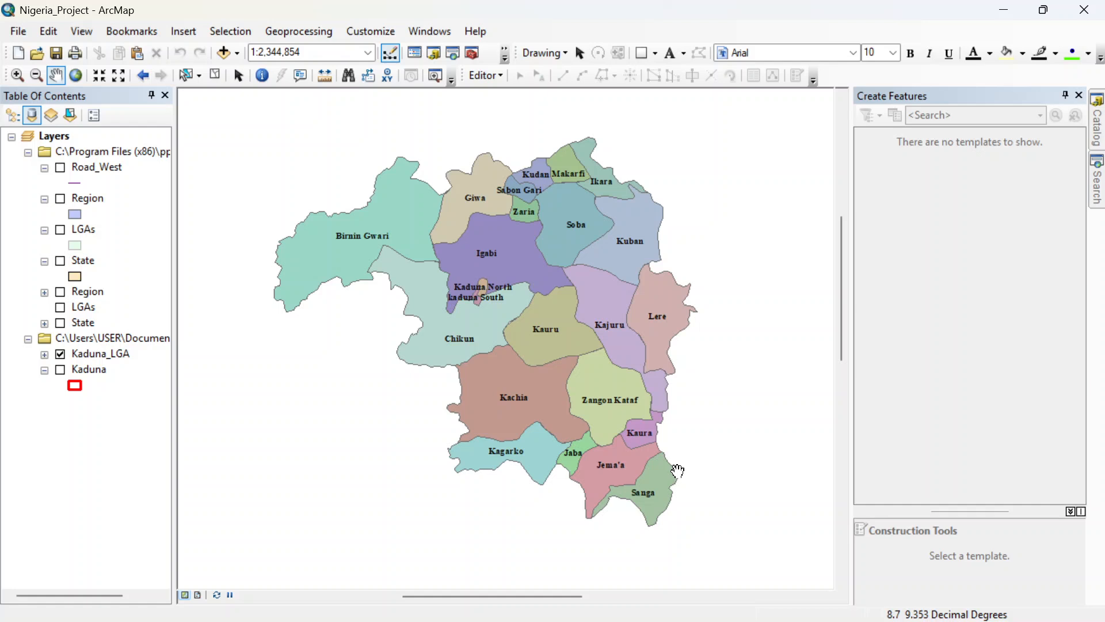
- Open the Define Projection tool from the Projections and Transformations toolset of the Data Management Tools
click(472, 55)
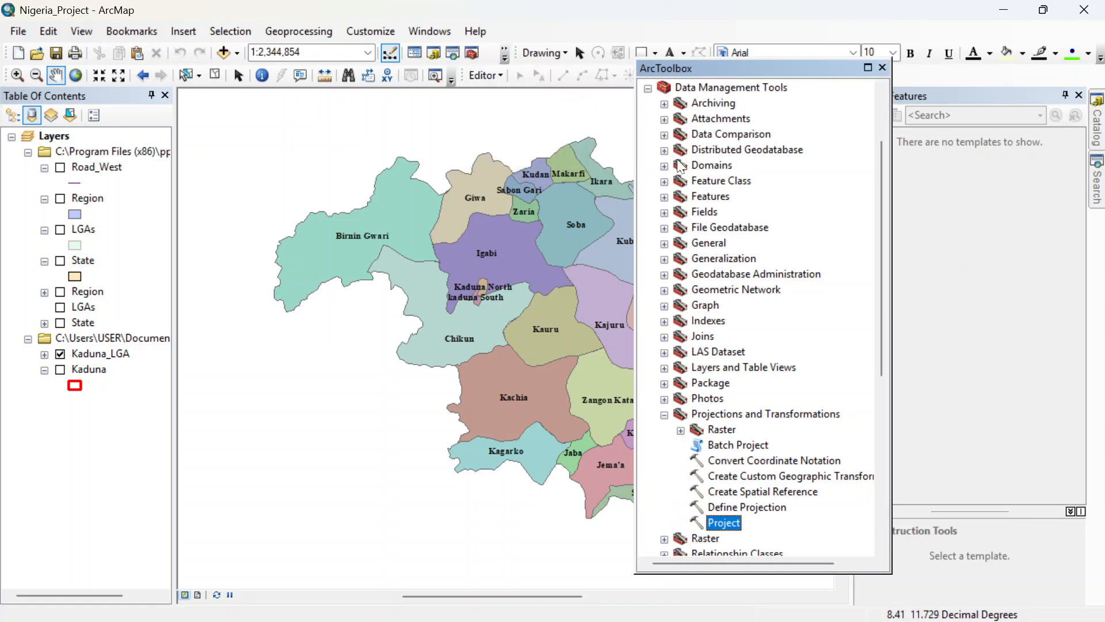
click(648, 88)
click(648, 182)
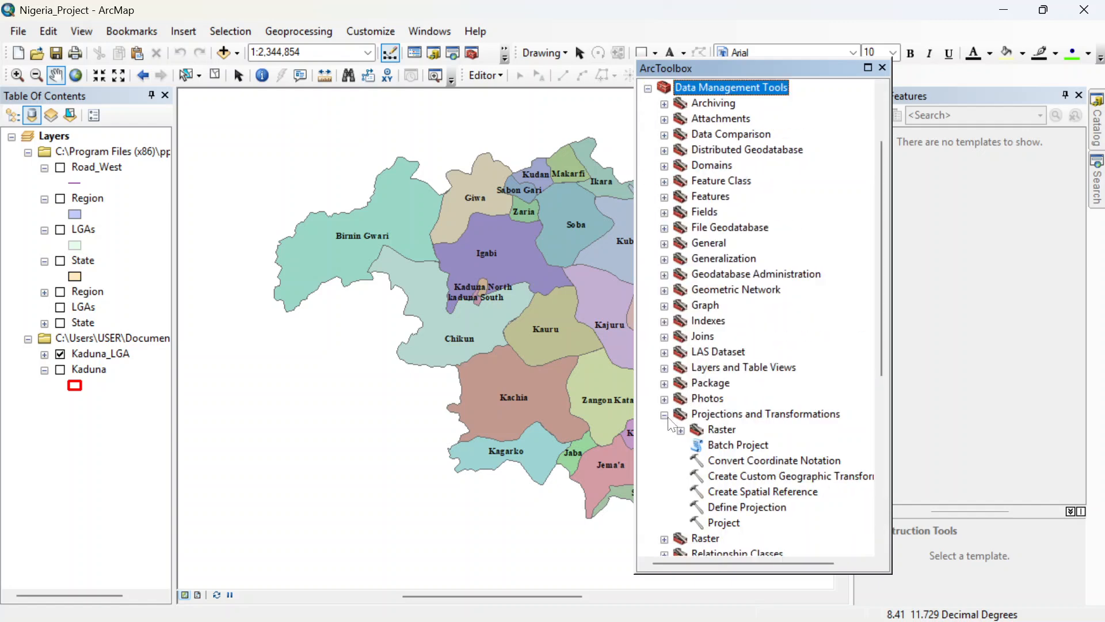
click(665, 415)
click(665, 415)
click(739, 512)
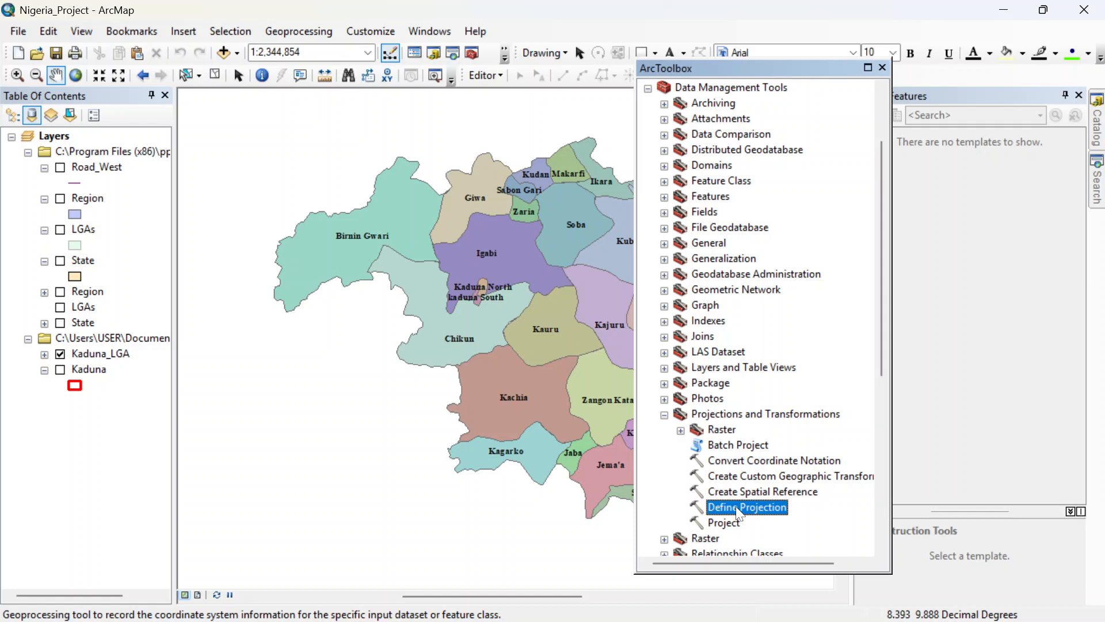
double_click(739, 508)
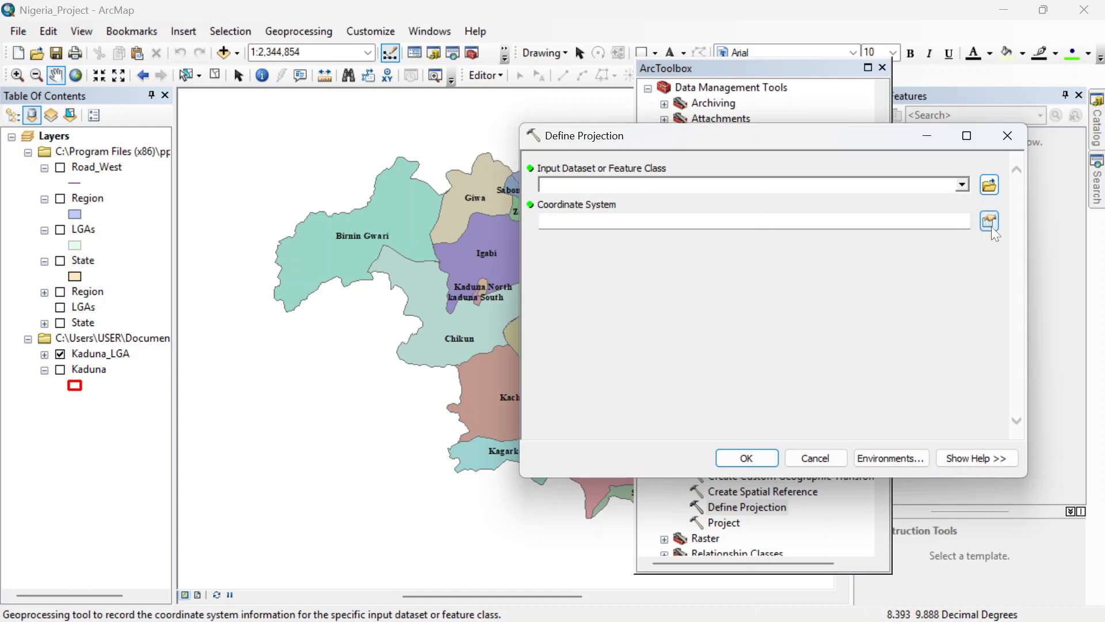
- Choose Minna from the African geographic coordinate systems for the Define Projection tool and inspect its properties
click(990, 222)
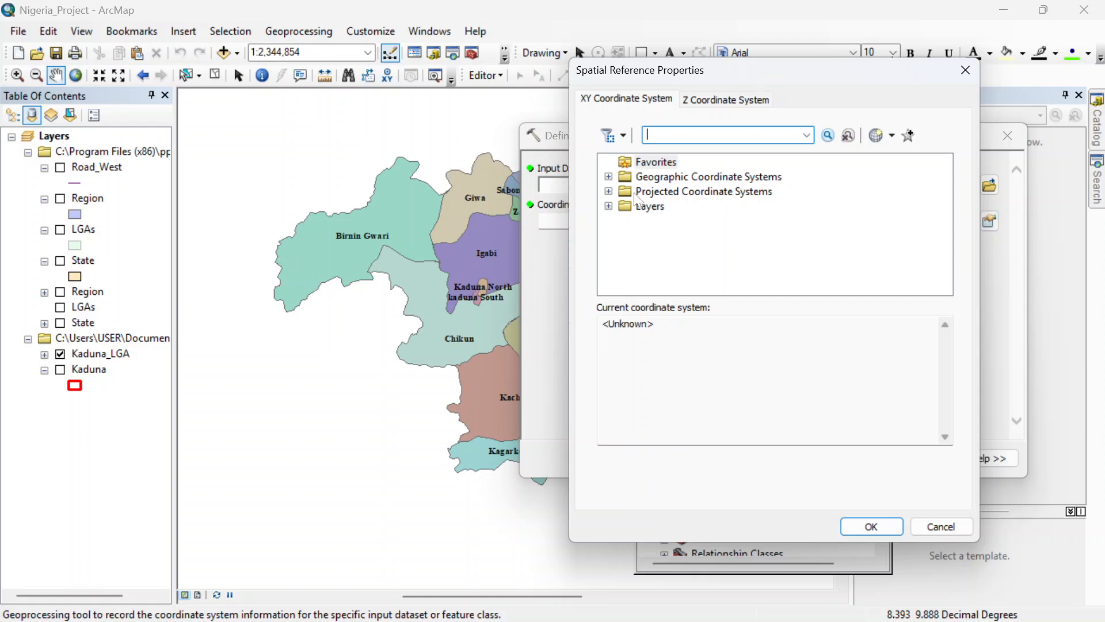
click(607, 176)
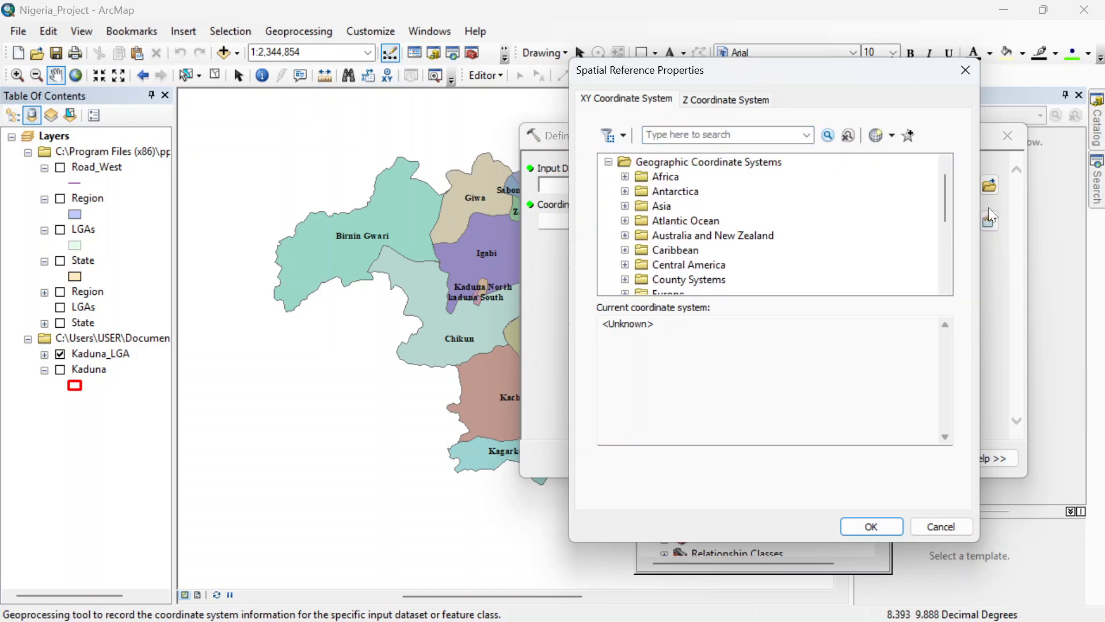
mouse_move(945, 194)
mouse_down()
mouse_move(947, 257)
mouse_move(939, 178)
mouse_up()
click(626, 191)
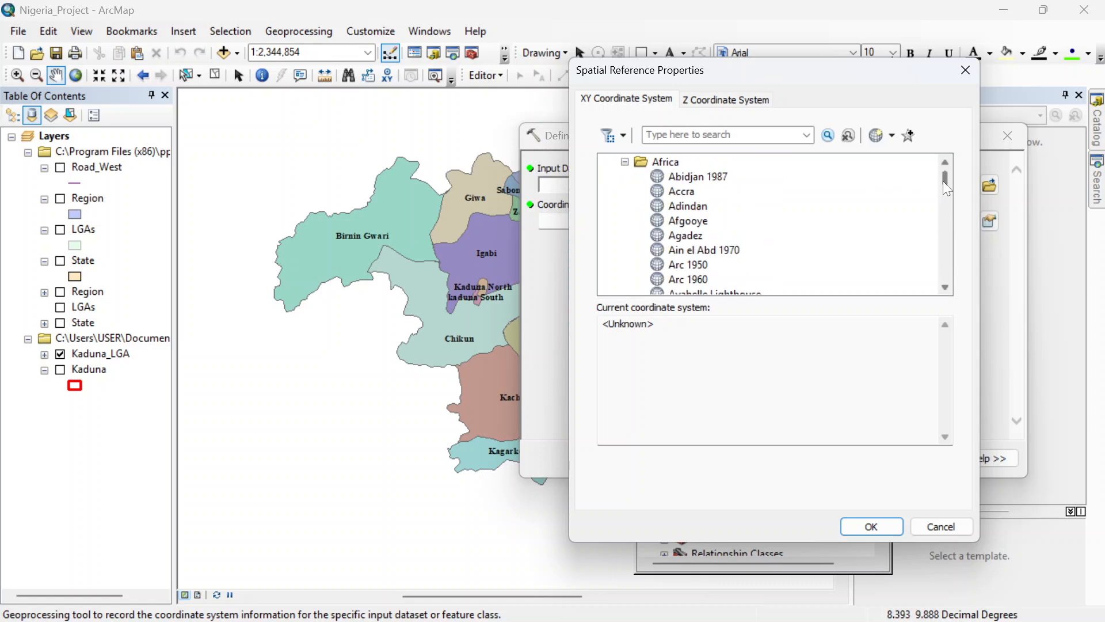
drag(943, 182, 944, 238)
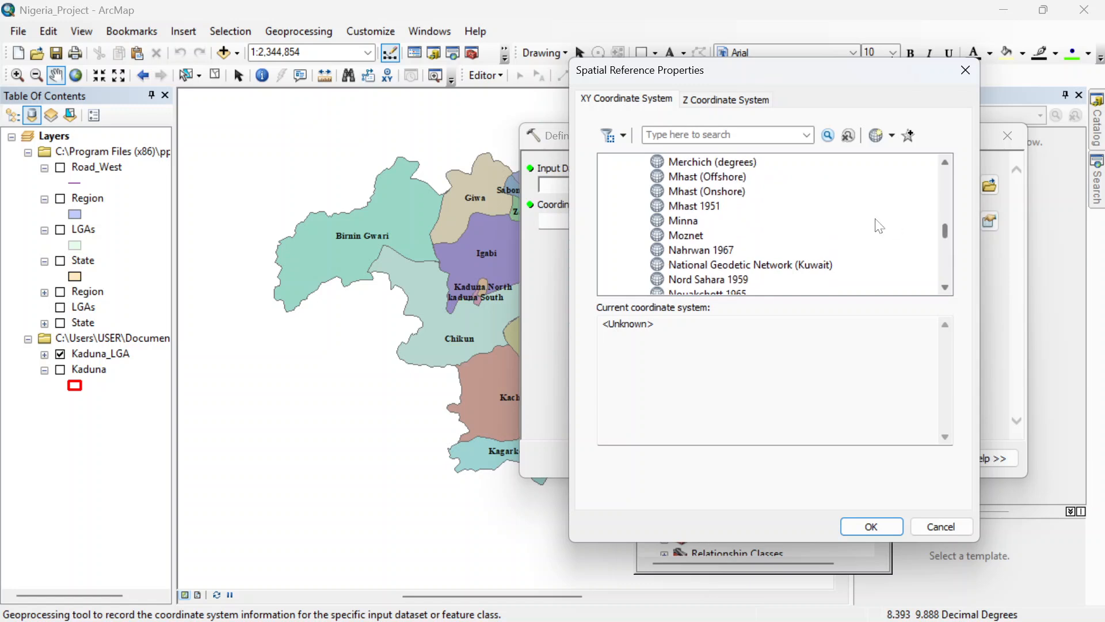
click(701, 226)
double_click(698, 221)
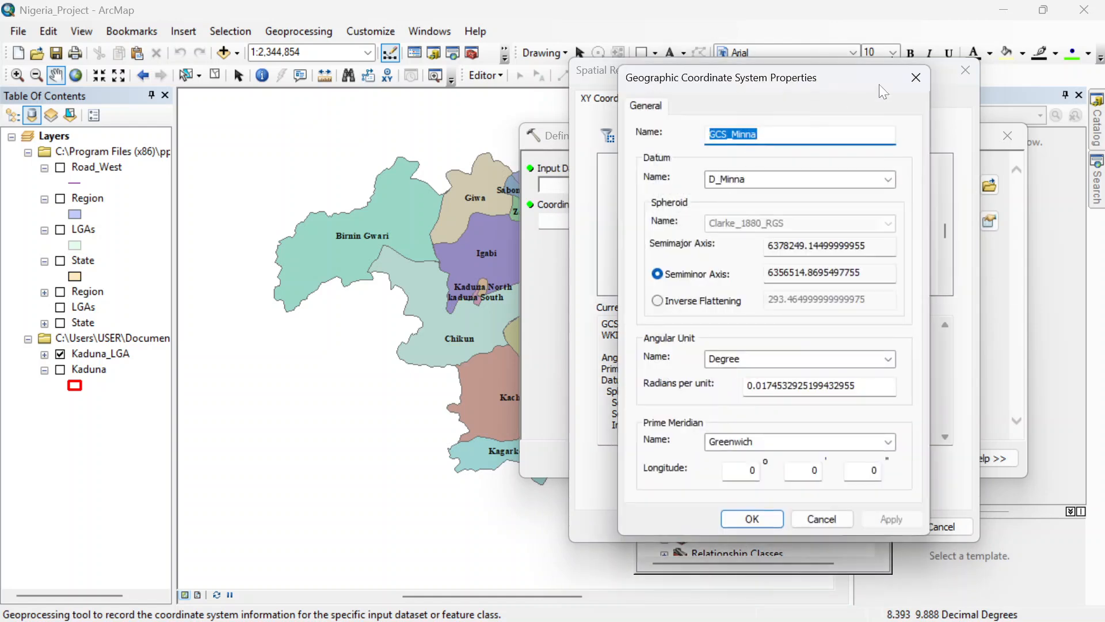
click(921, 77)
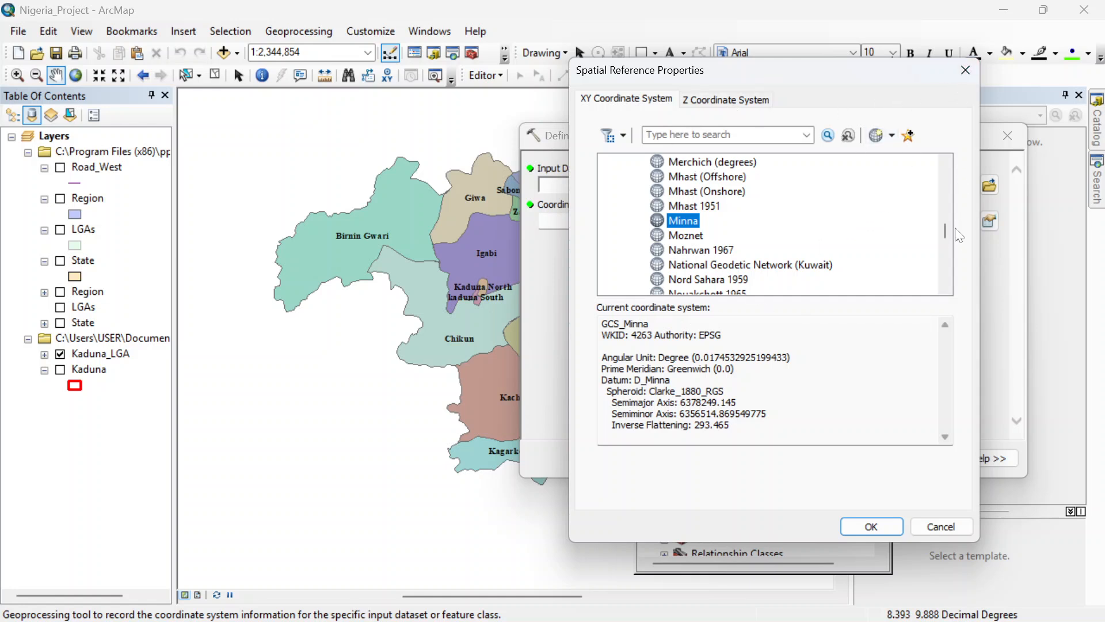
- Choose WGS 1984 UTM Zone 32N from the projected UTM systems of the Northern Hemisphere and inspect its properties
drag(946, 228, 940, 172)
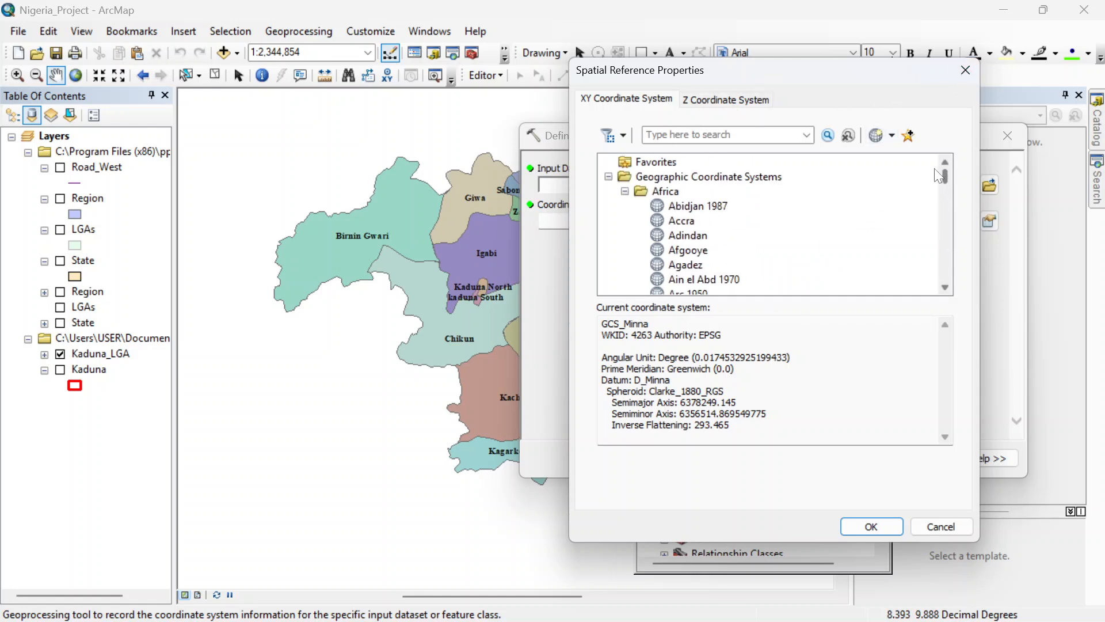
click(624, 191)
click(608, 177)
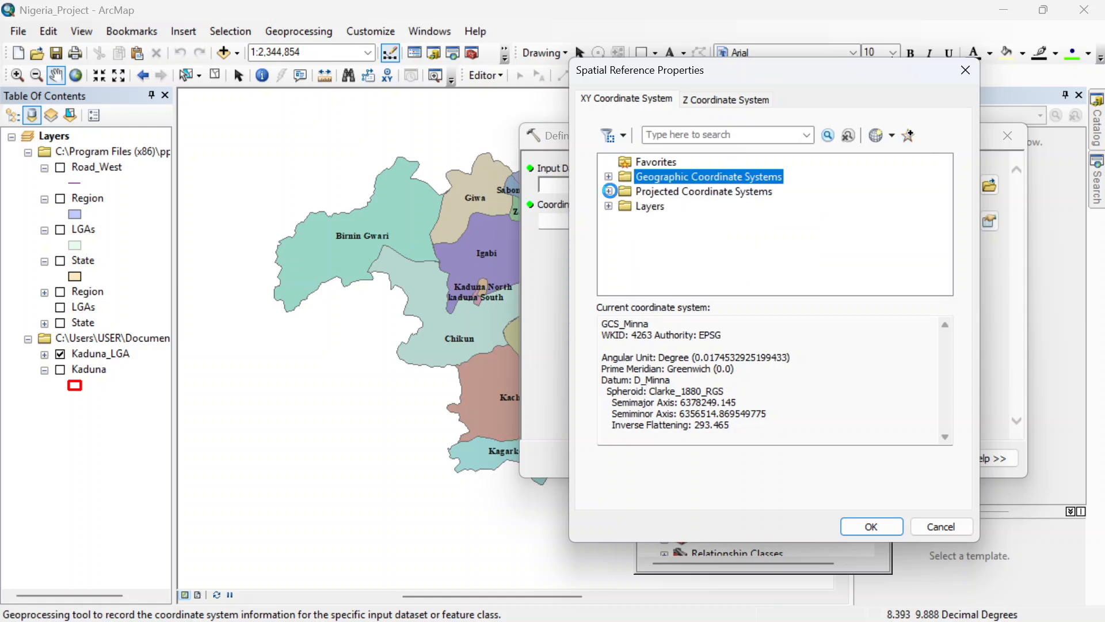
click(609, 191)
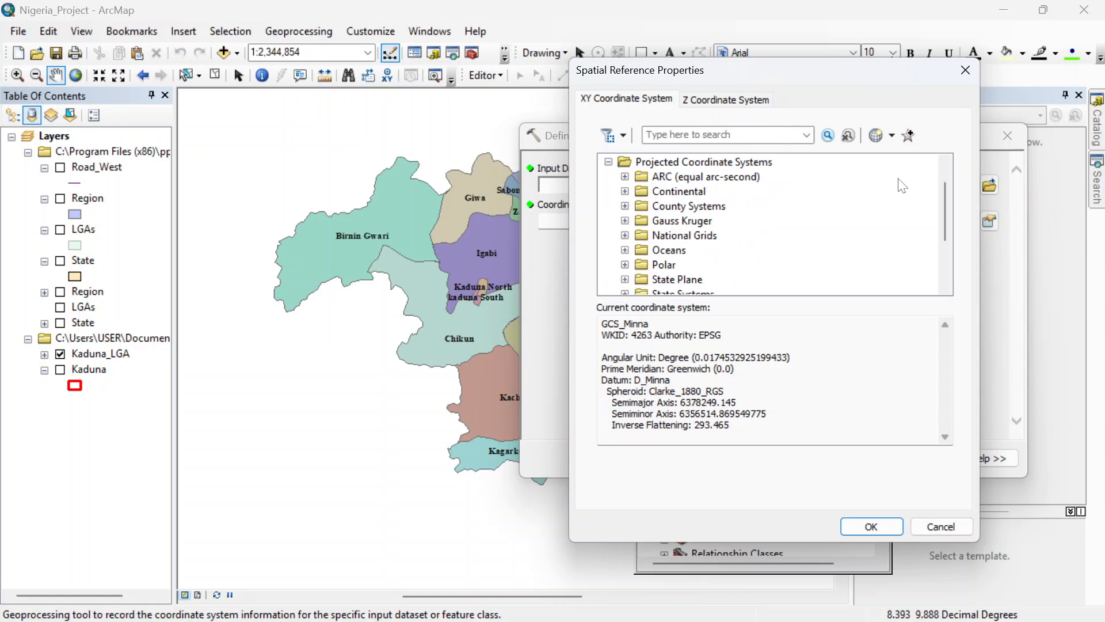
drag(943, 191, 951, 229)
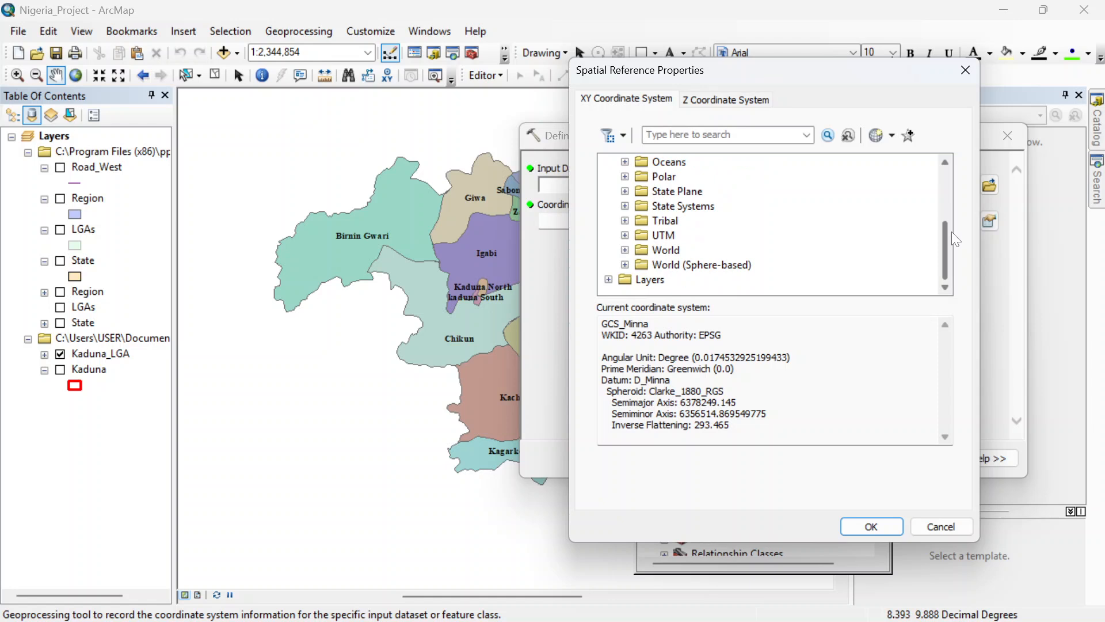
click(625, 236)
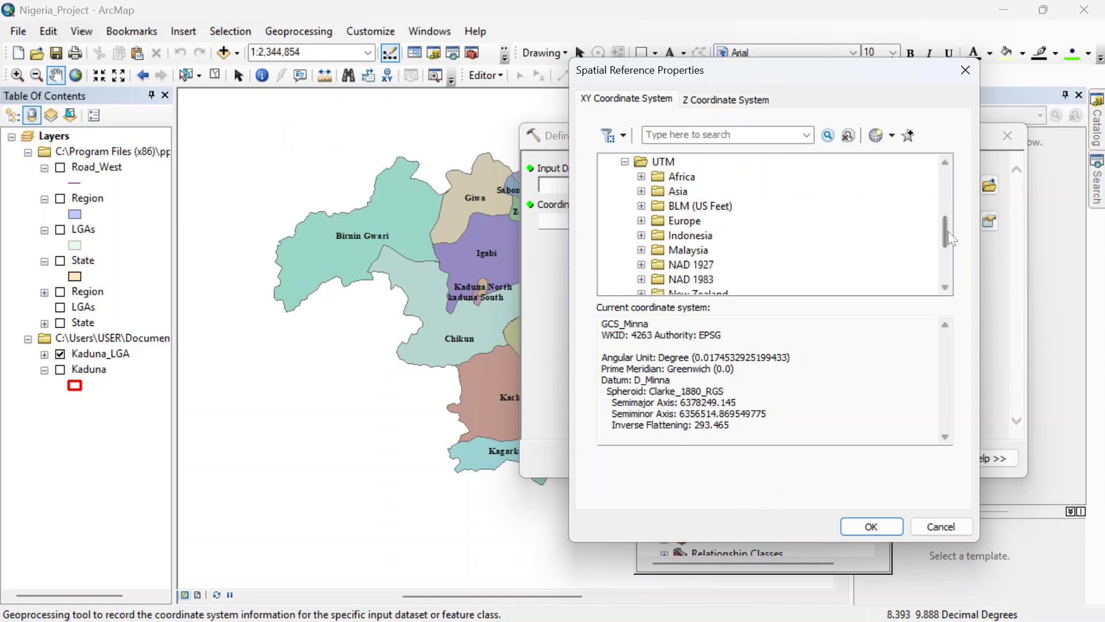
drag(945, 232, 946, 260)
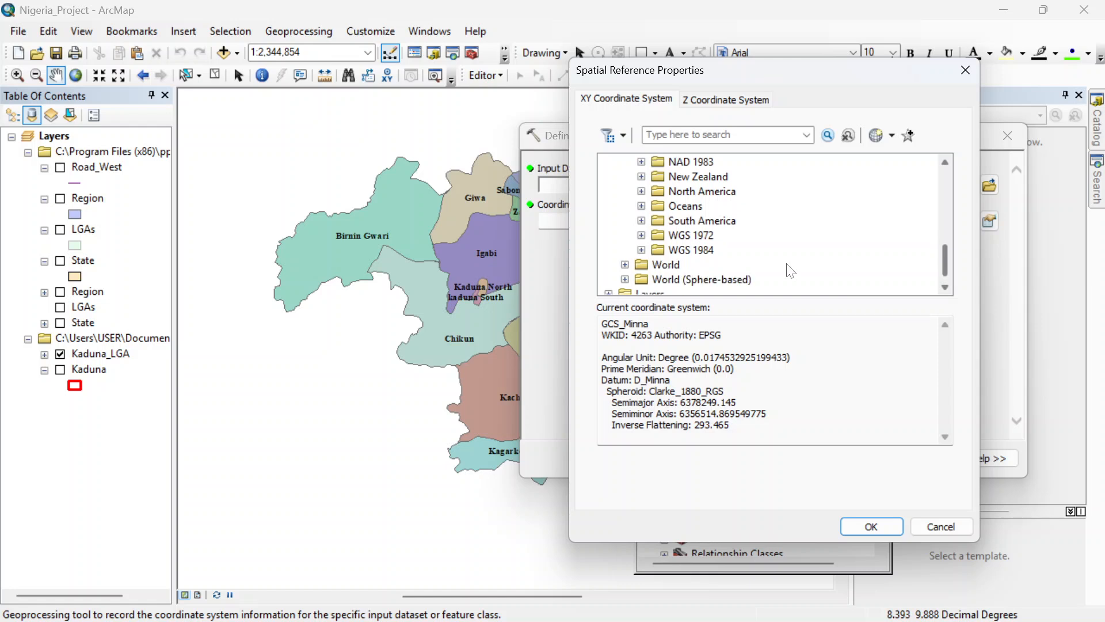
click(641, 251)
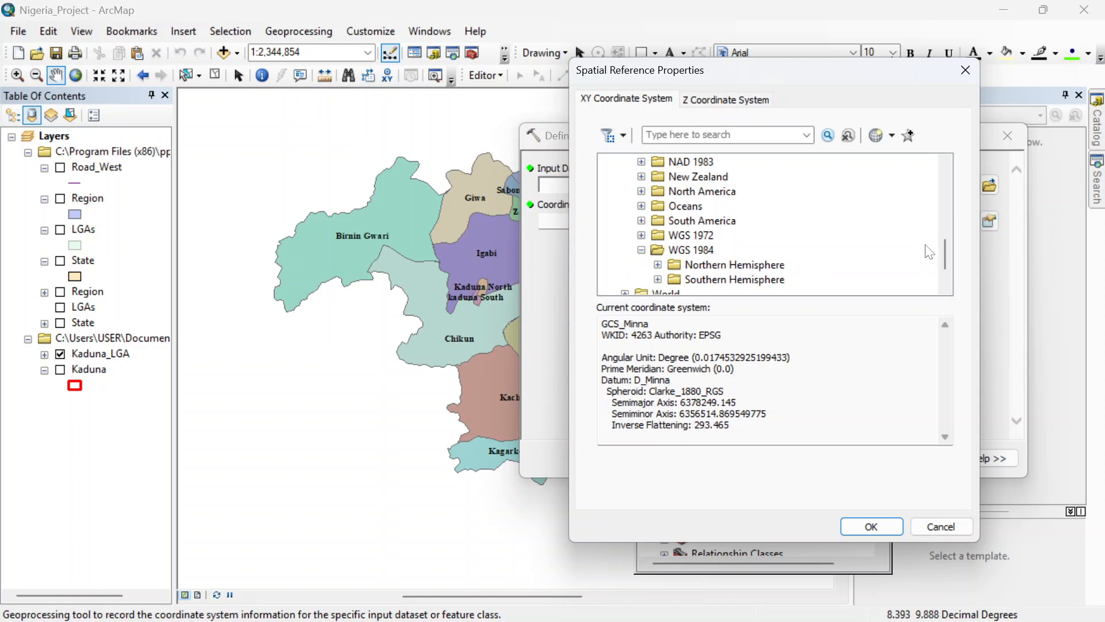
click(657, 265)
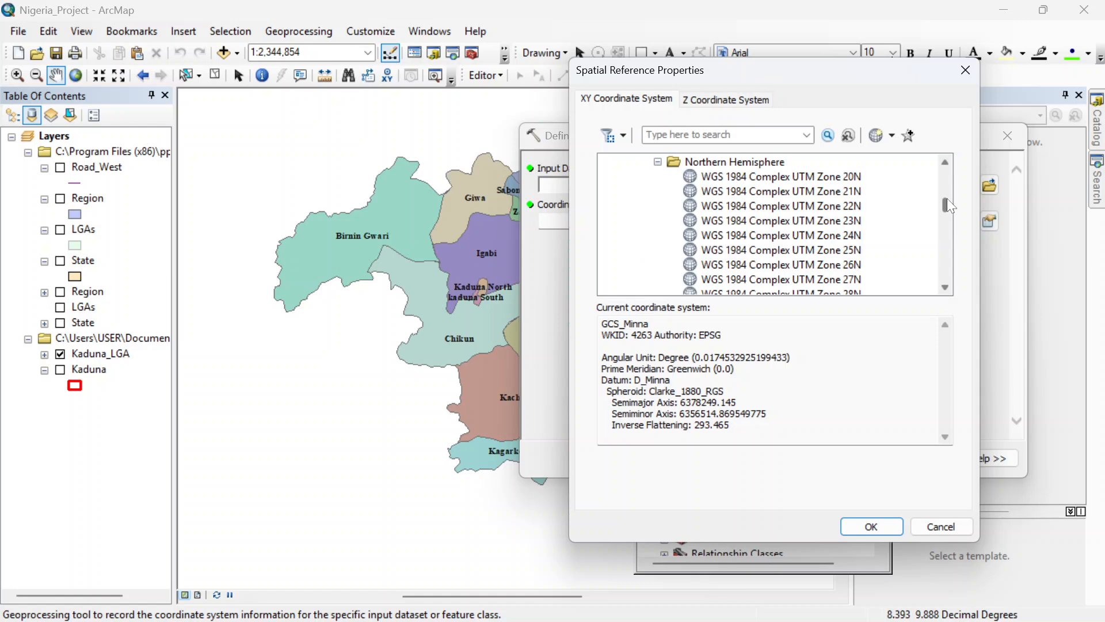
drag(948, 198, 962, 248)
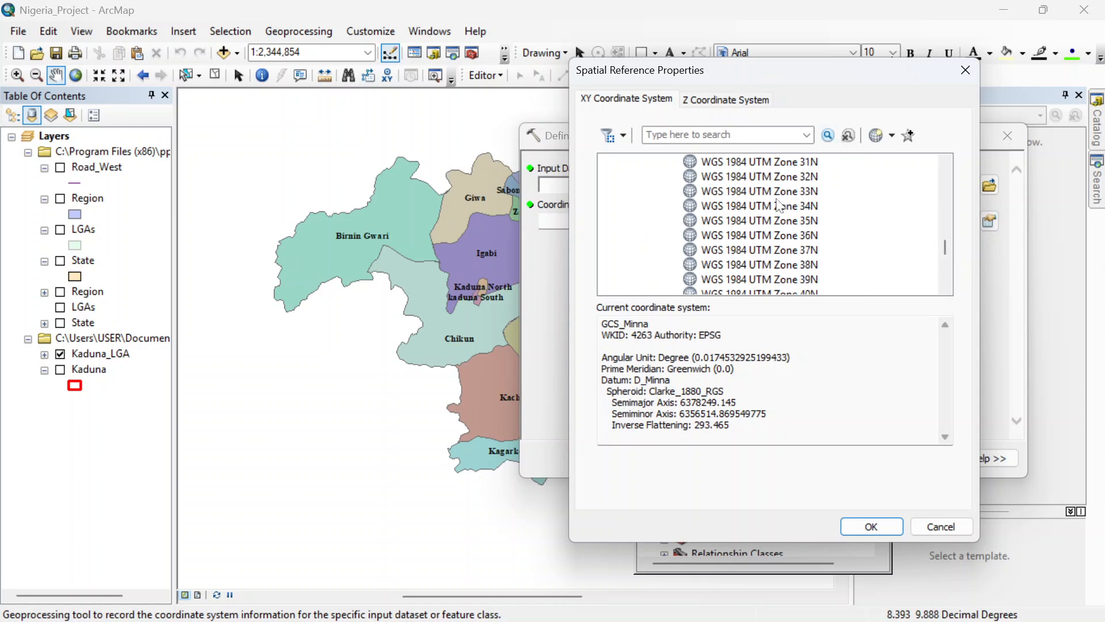
click(768, 178)
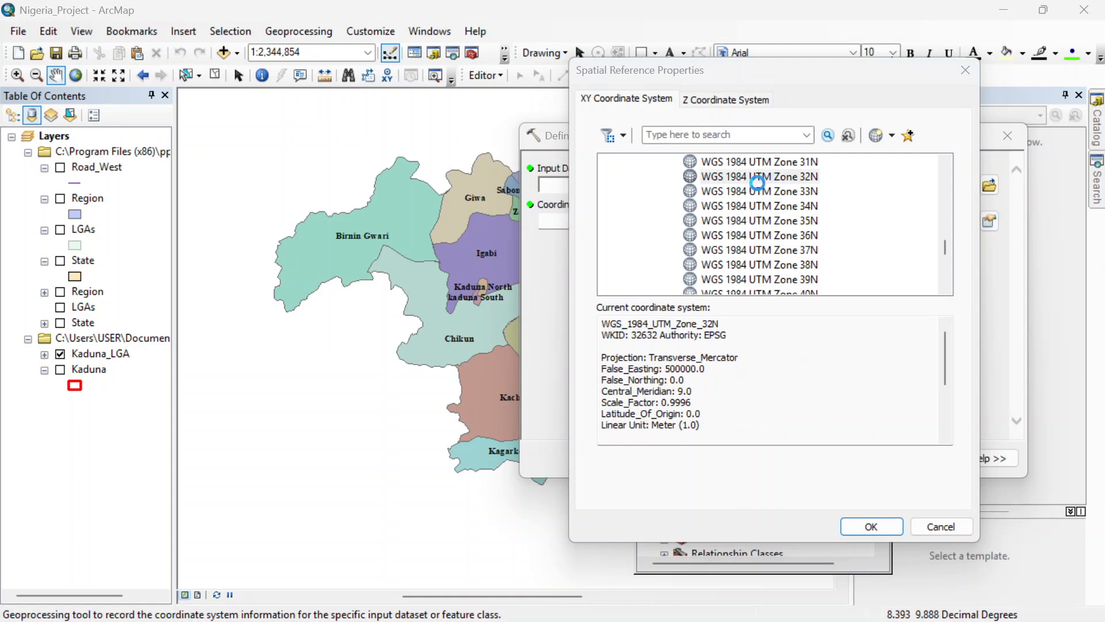
double_click(786, 175)
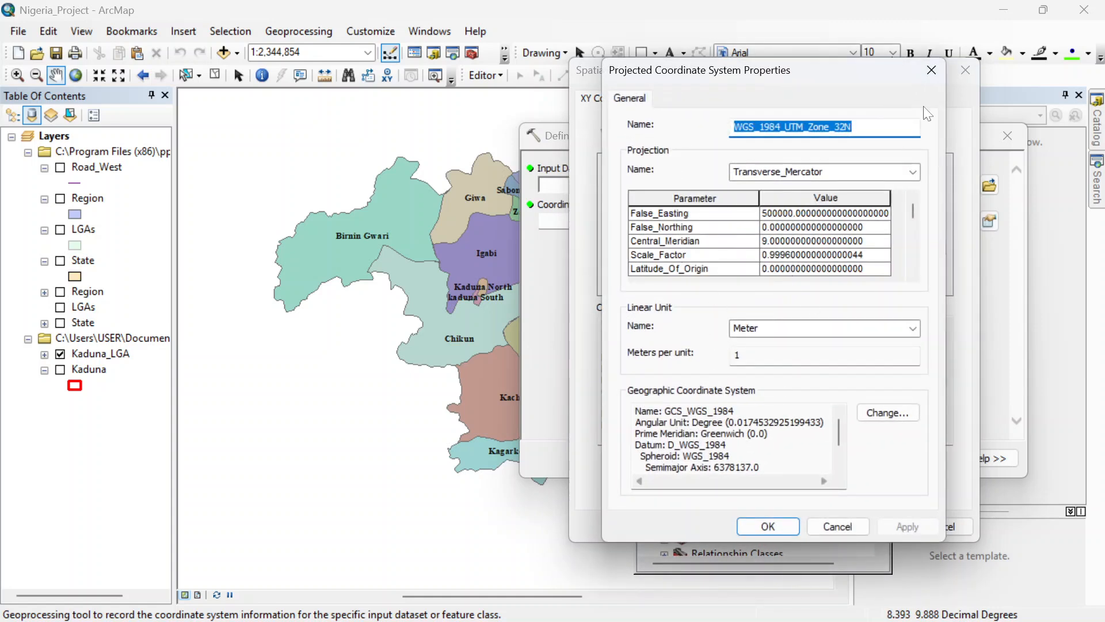
click(929, 80)
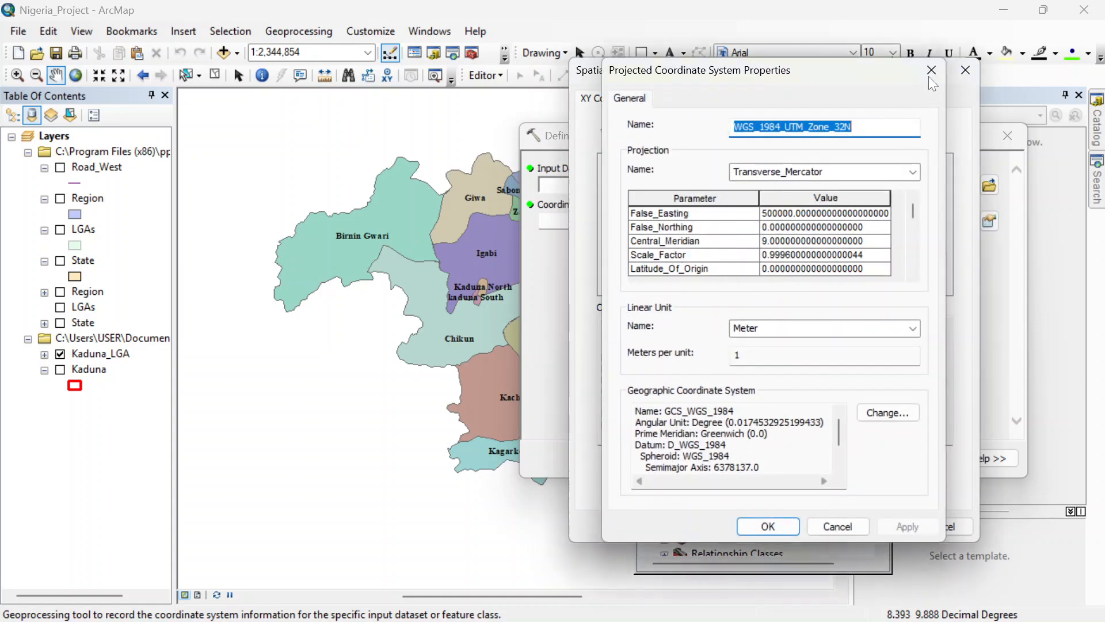
- Close the Define Projection dialogs and ArcToolbox without applying a coordinate system, and switch the Kaduna map to layout view
click(966, 73)
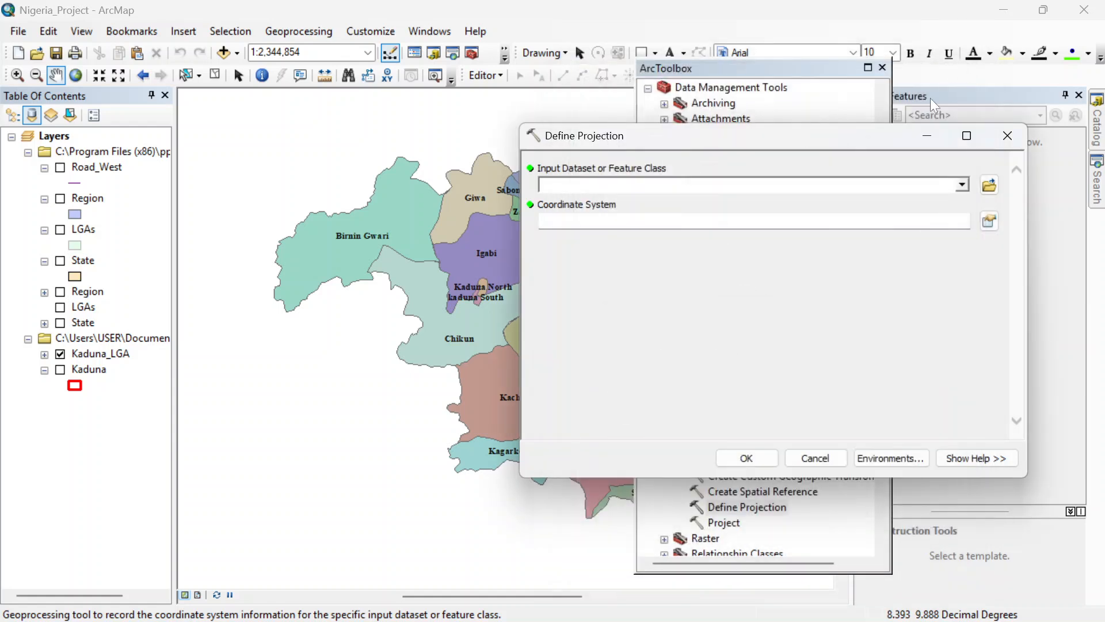
click(1007, 136)
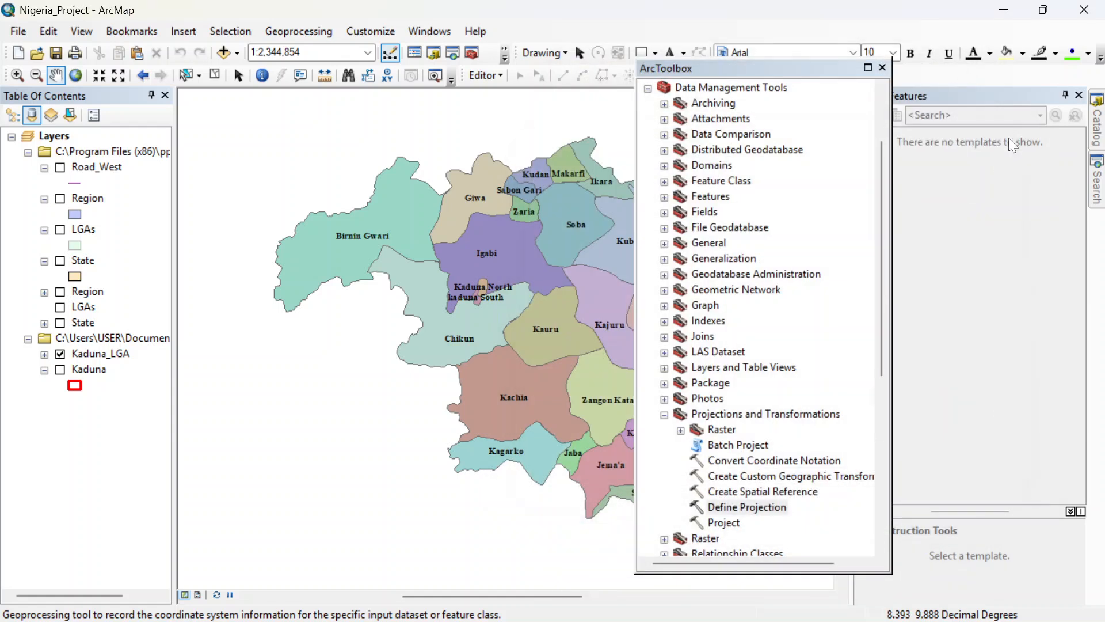
click(882, 68)
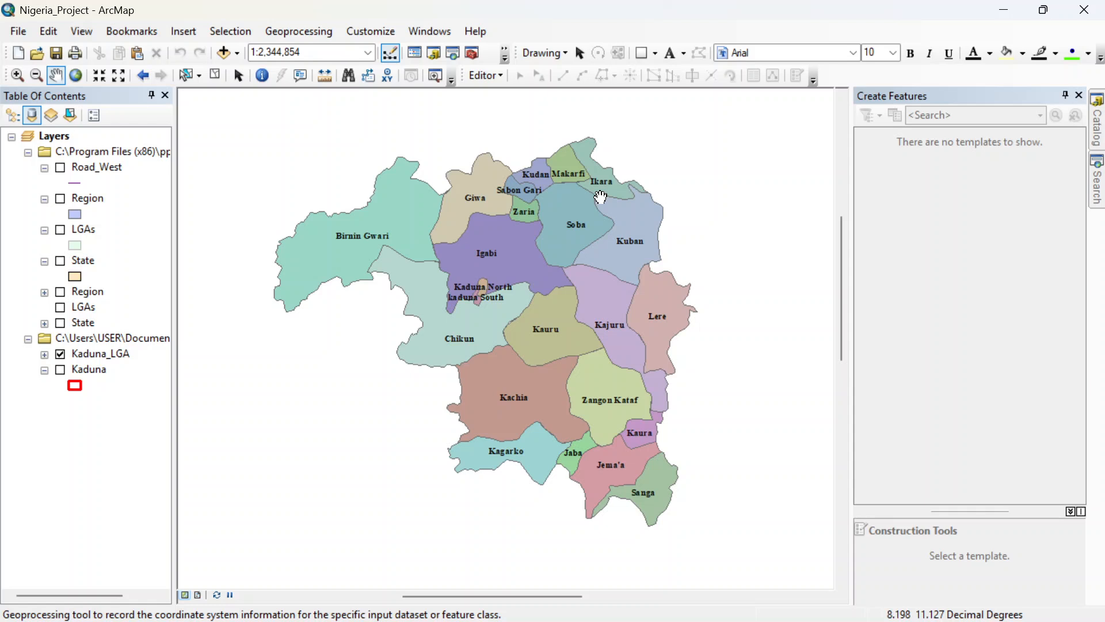
click(200, 596)
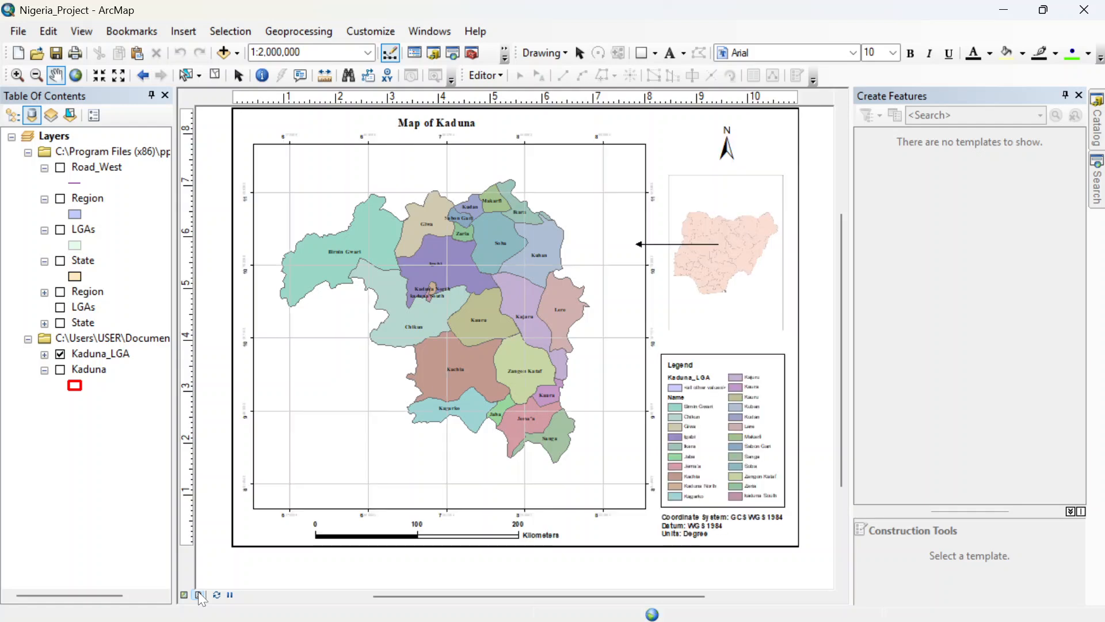